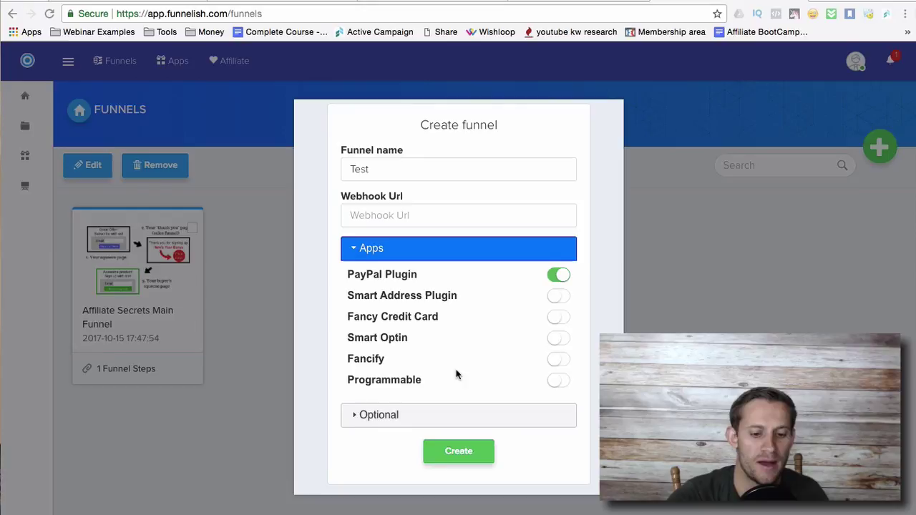
- Submit the Create funnel dialog and return to the Funnels list showing only Affiliate Secrets Main Funnel
click(472, 457)
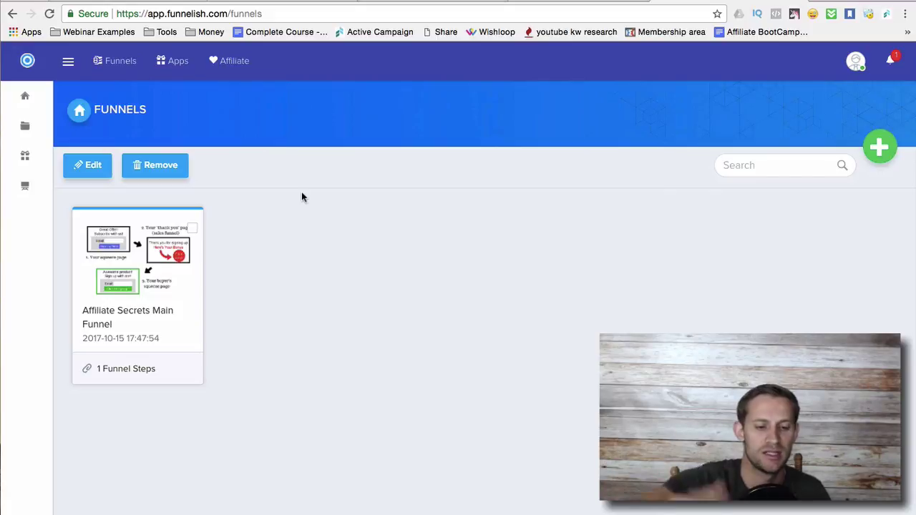
- Start a new funnel and enter the name 'Test'
click(881, 146)
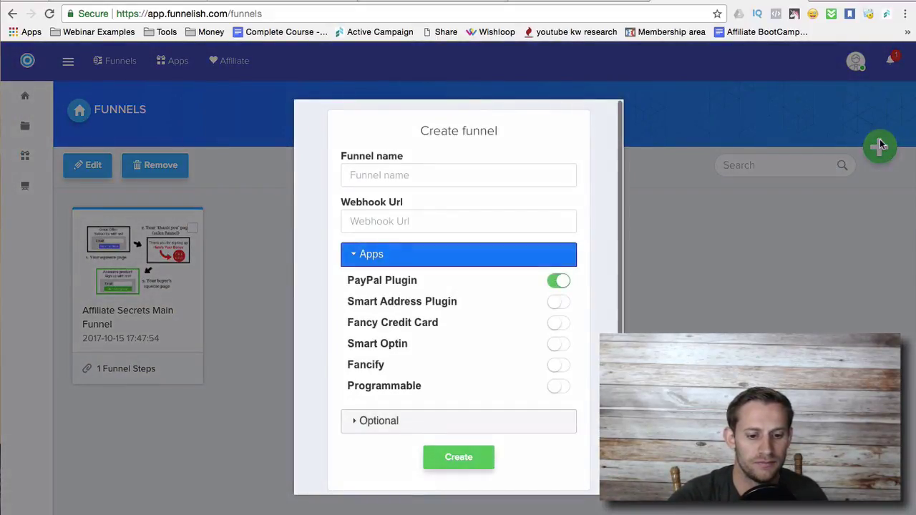
scroll(412, 193, down, 1)
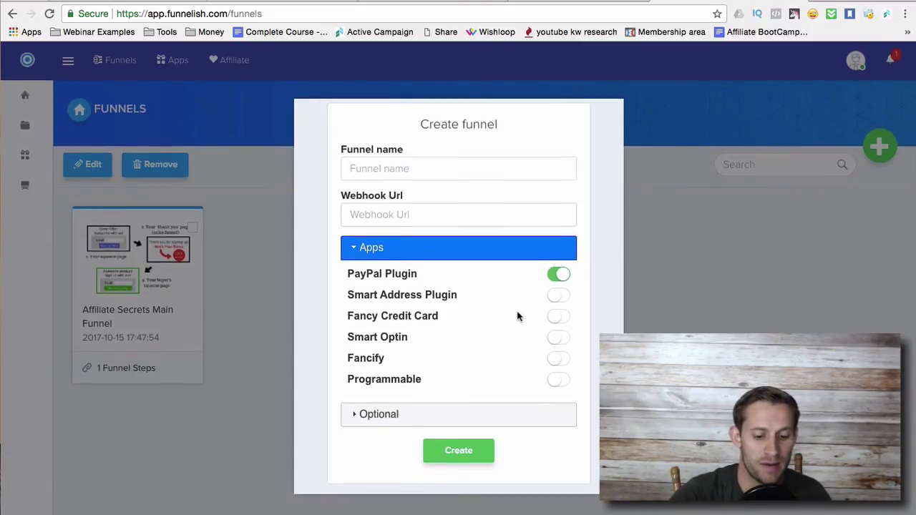
click(394, 163)
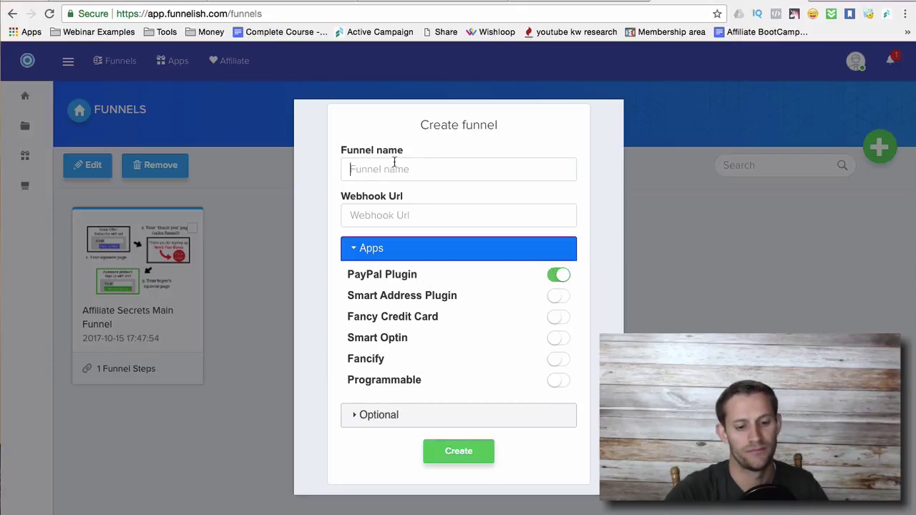
text(Test)
key(Return)
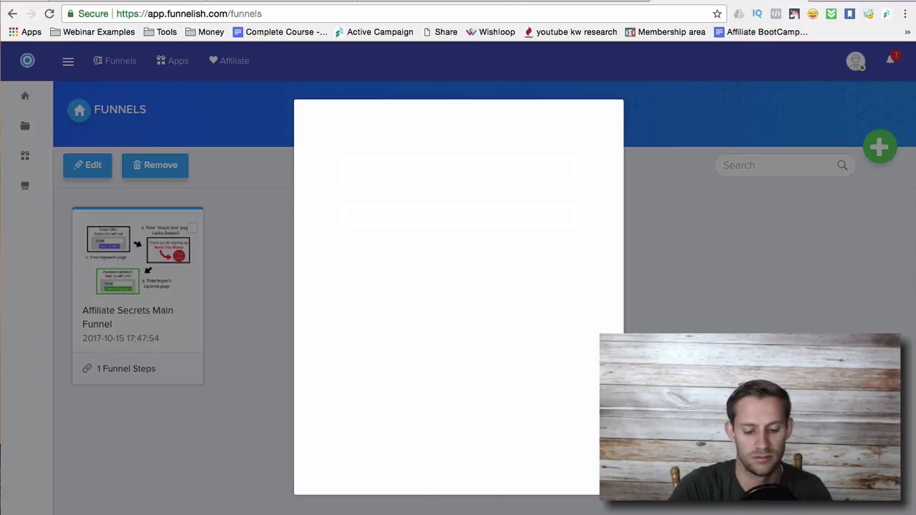
- Fill the Webhook Url with the suggested ClickFunnels PayPal webhook and attempt creation
click(373, 223)
text(Te)
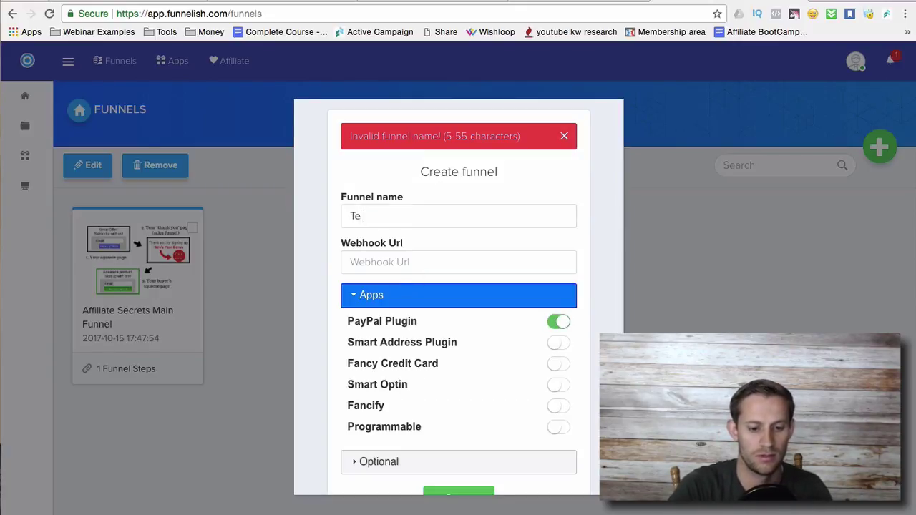
text(api)
key(Down)
key(Return)
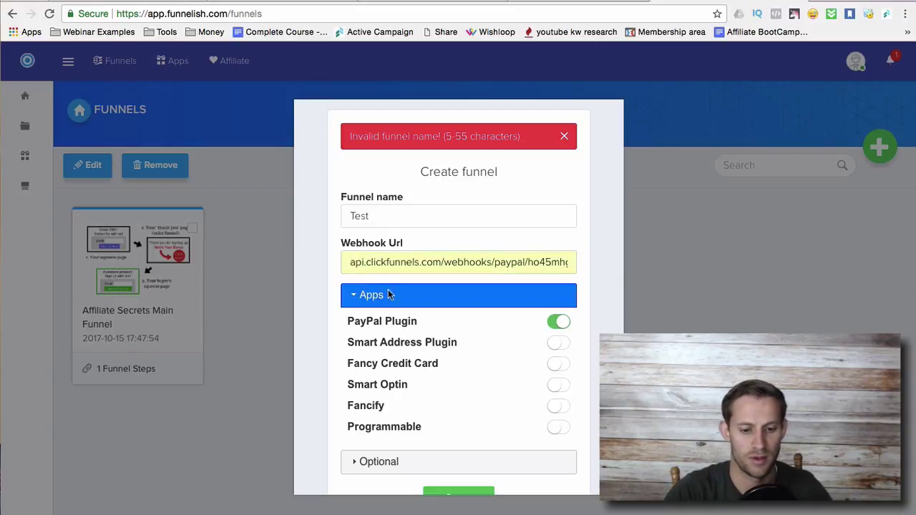
scroll(388, 292, down, 1)
click(466, 459)
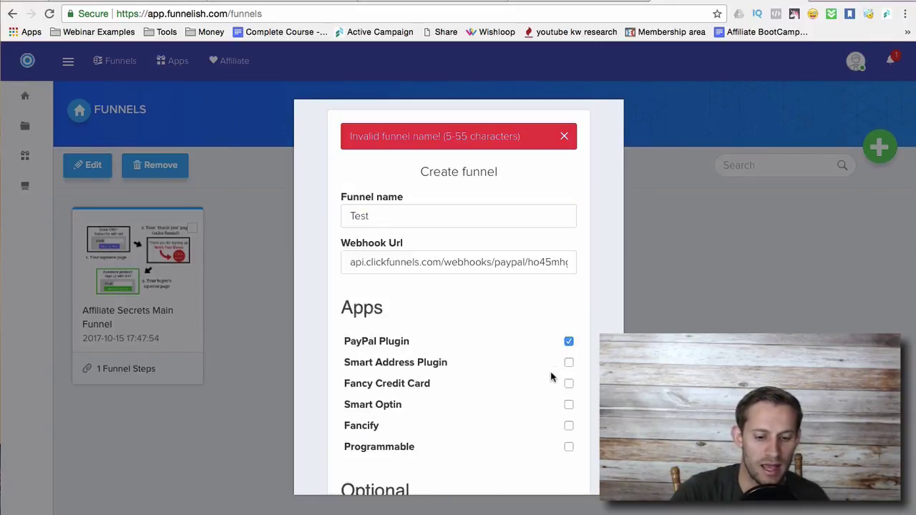
- Complete the funnel name as 'Testing' and create it with PayPal Plugin on
click(406, 219)
text(ing)
scroll(433, 386, down, 1)
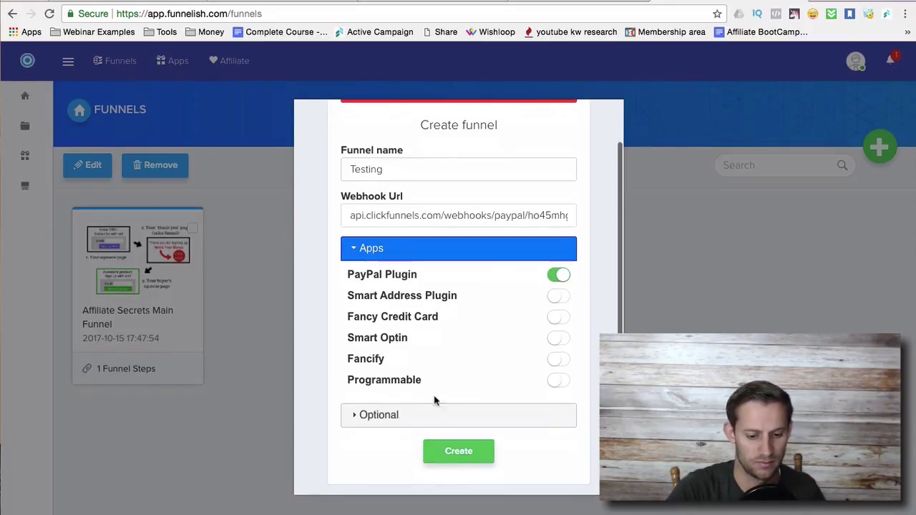
click(453, 449)
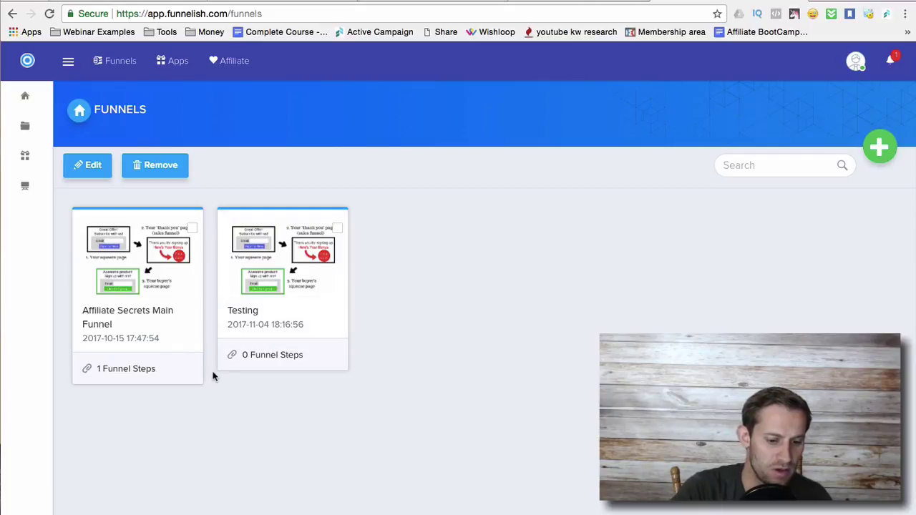
- Add an Order Form step to Testing with Step URL Testing.com and variation testing.com/
click(270, 362)
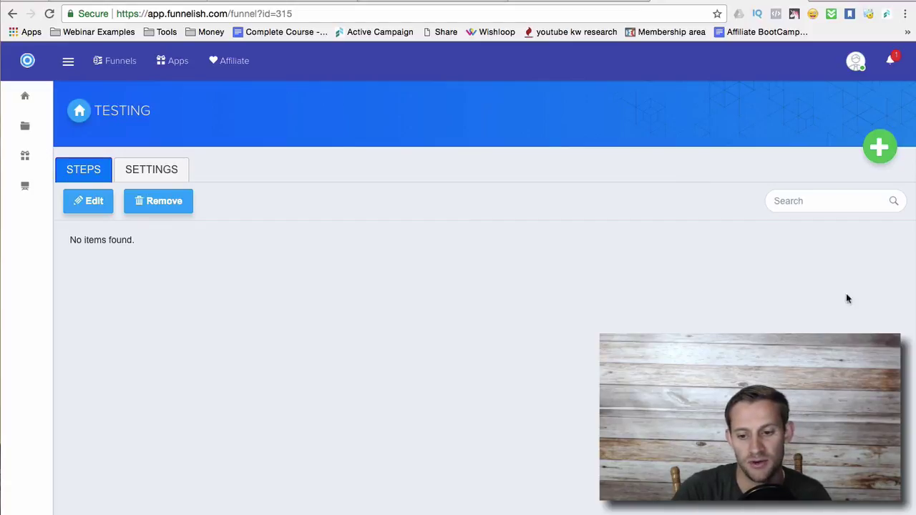
click(879, 147)
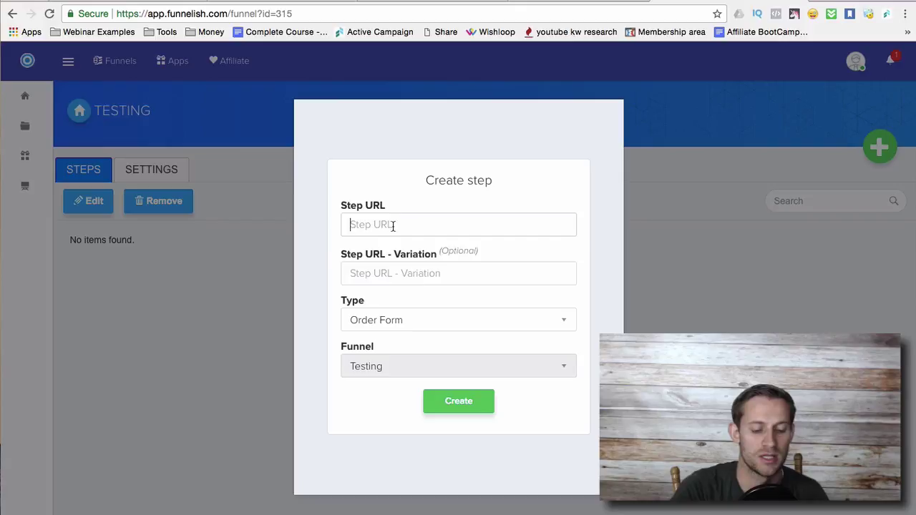
click(392, 270)
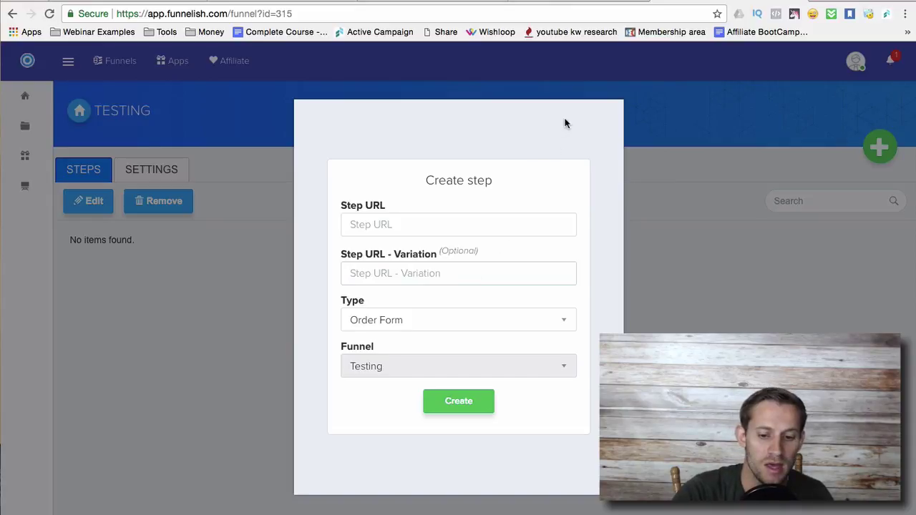
click(454, 320)
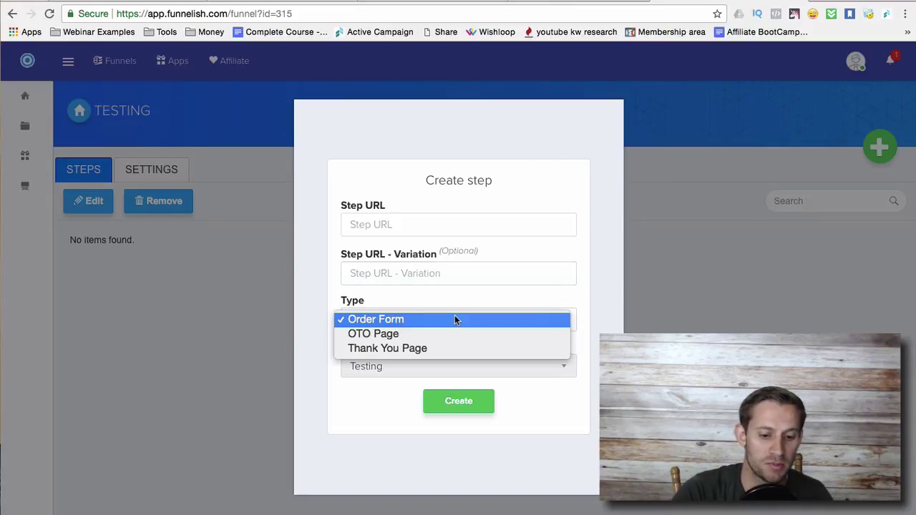
click(449, 322)
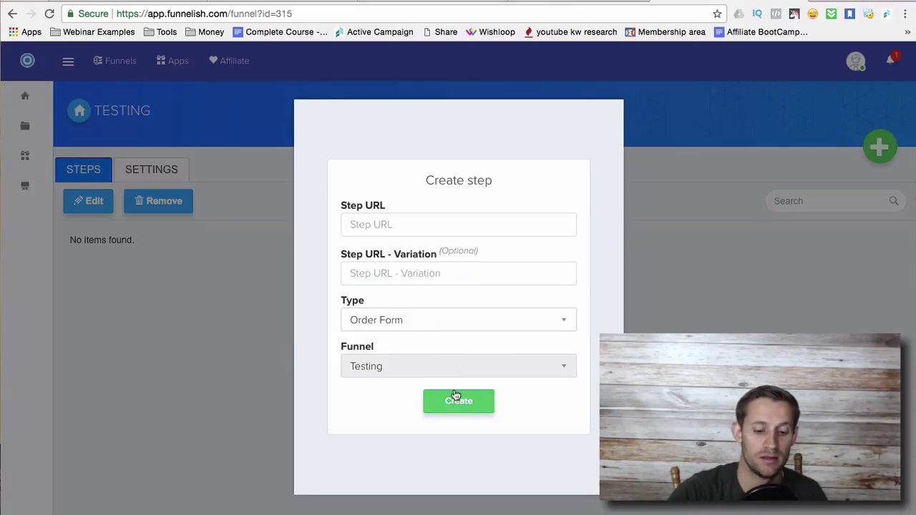
click(390, 224)
text(Tes)
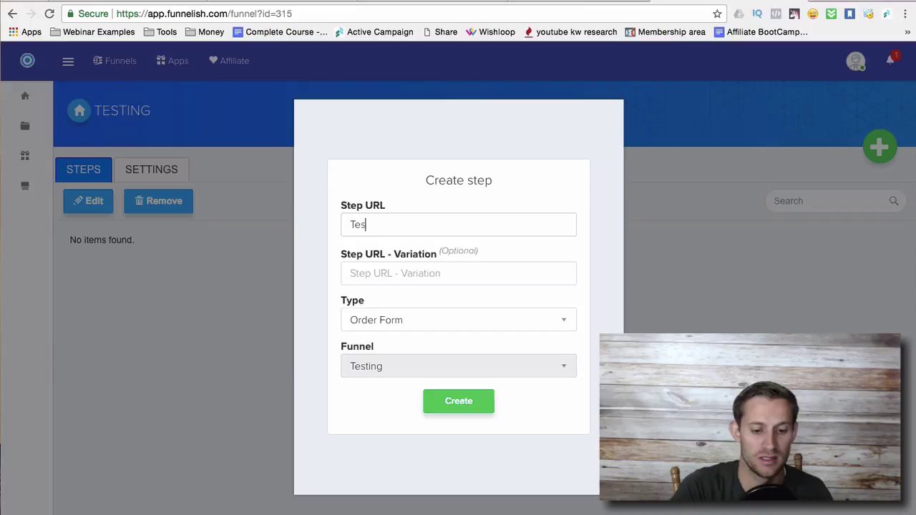
text(ting.com)
key(Tab)
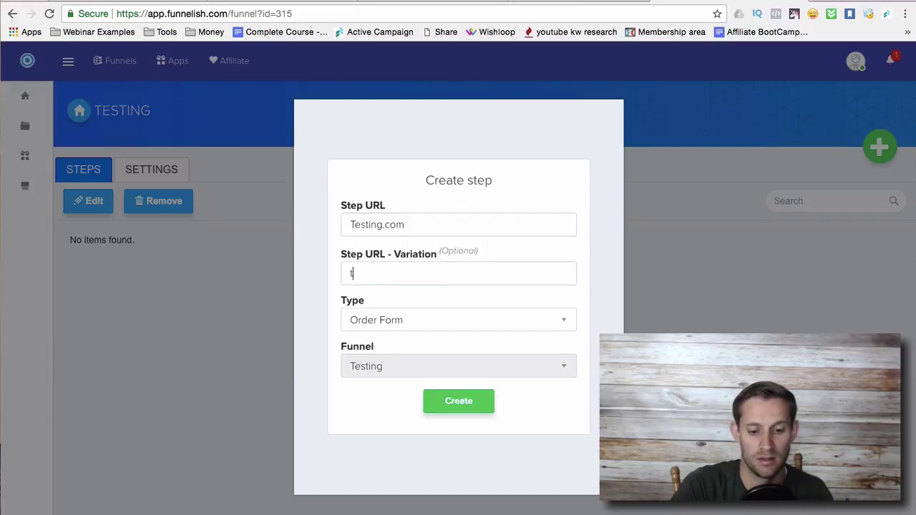
text(testing.com/a)
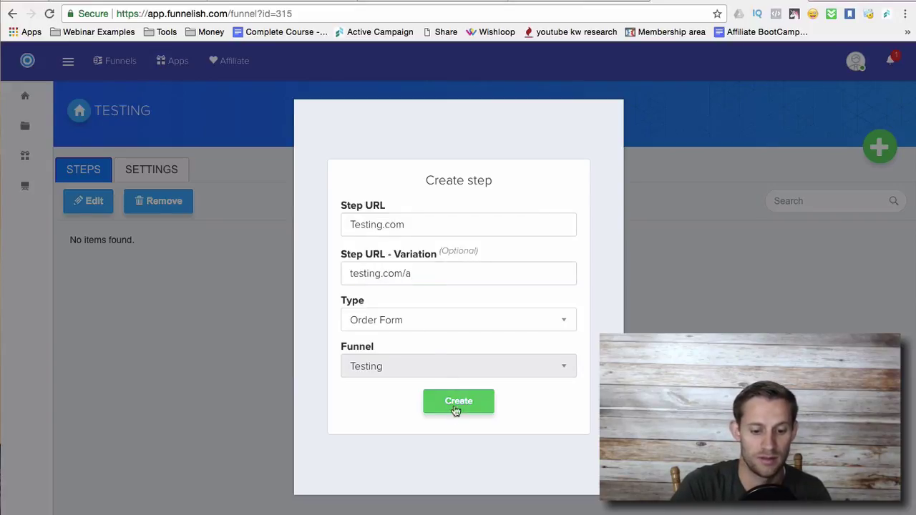
click(452, 407)
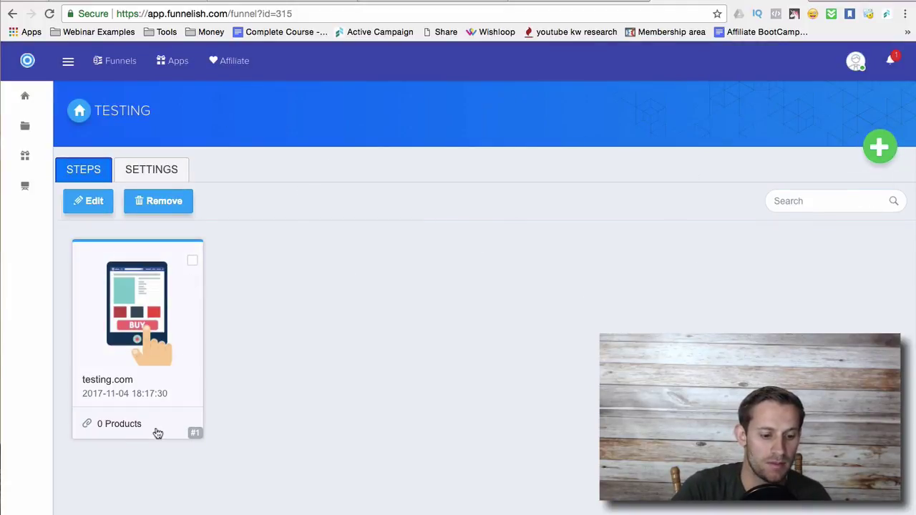
- Create the product 'prodouct a' priced 500 on the testing.com step
click(135, 435)
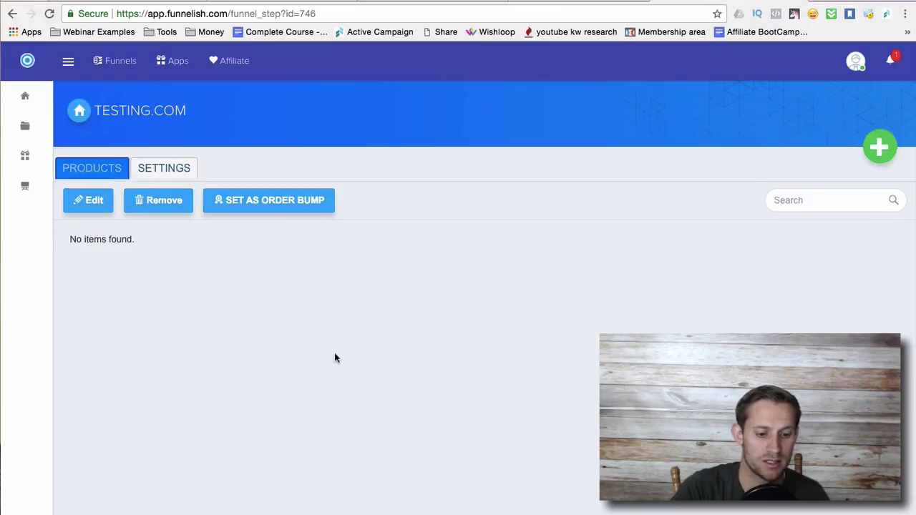
click(879, 147)
click(419, 176)
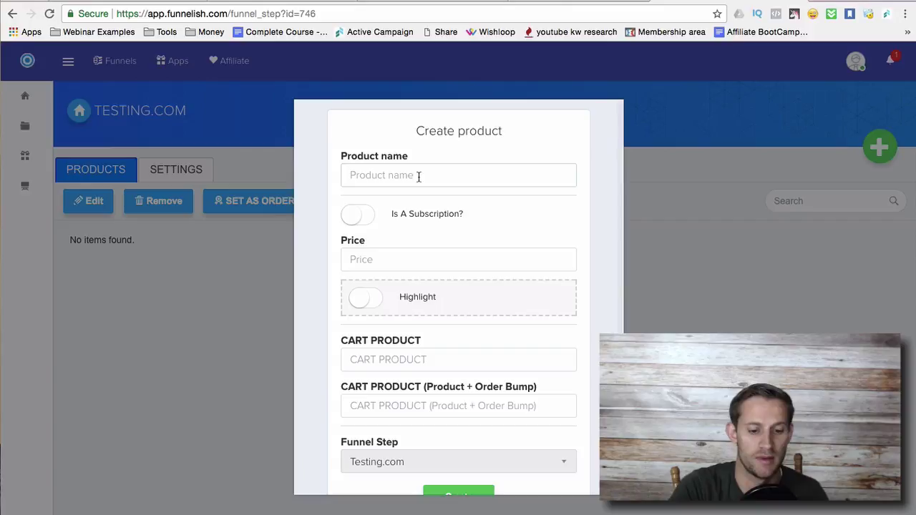
text(prodouct a)
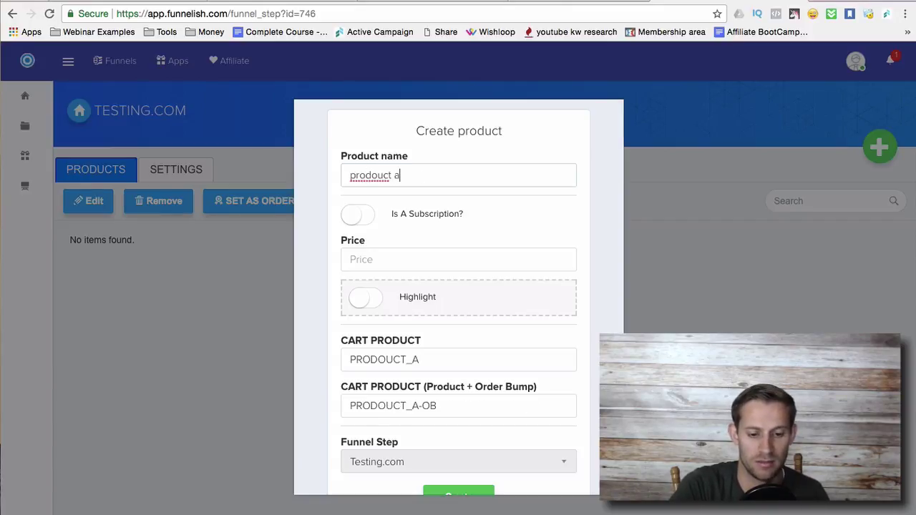
click(443, 259)
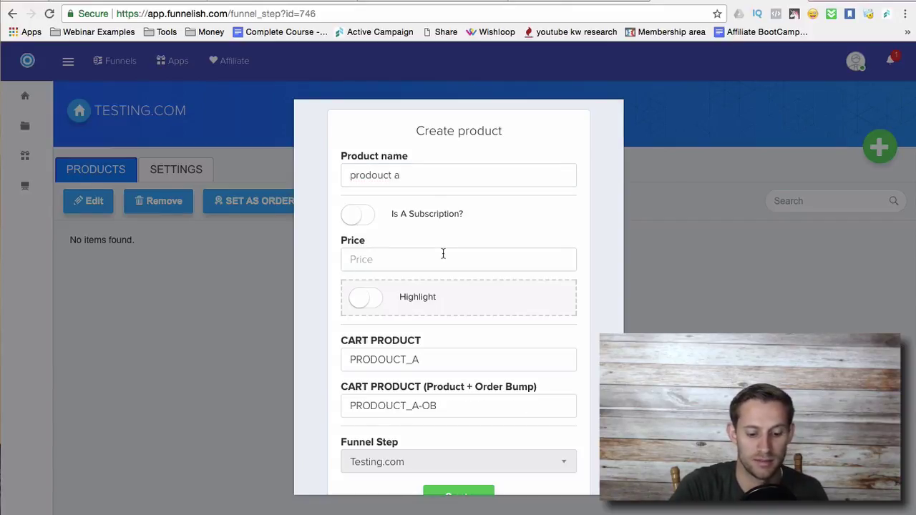
text(500)
scroll(490, 313, down, 1)
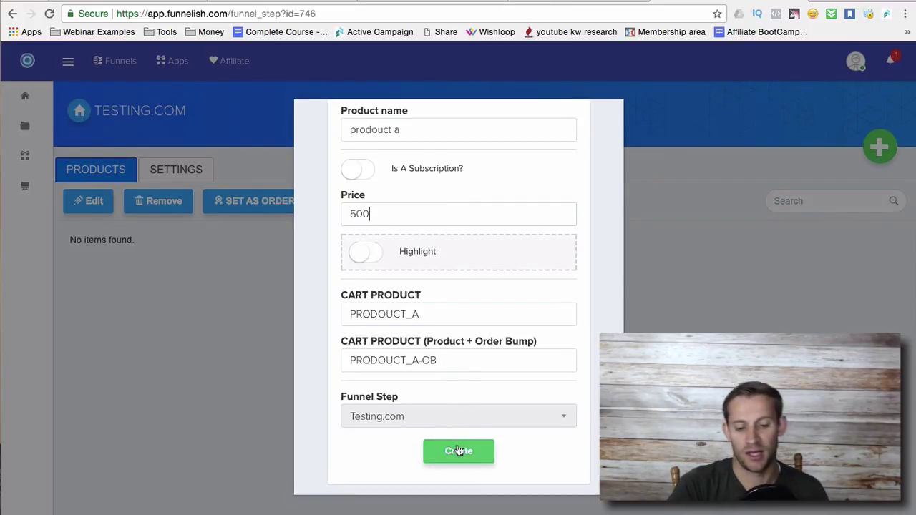
scroll(459, 451, up, 2)
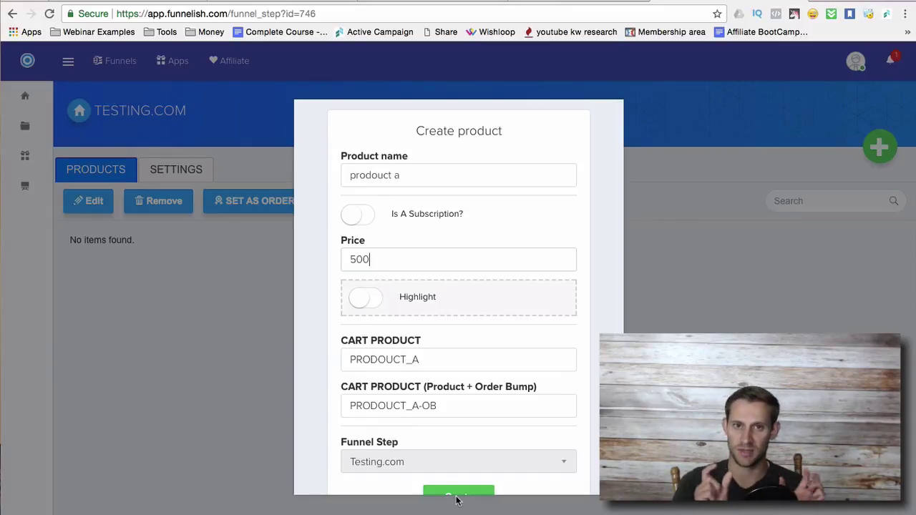
scroll(472, 426, down, 2)
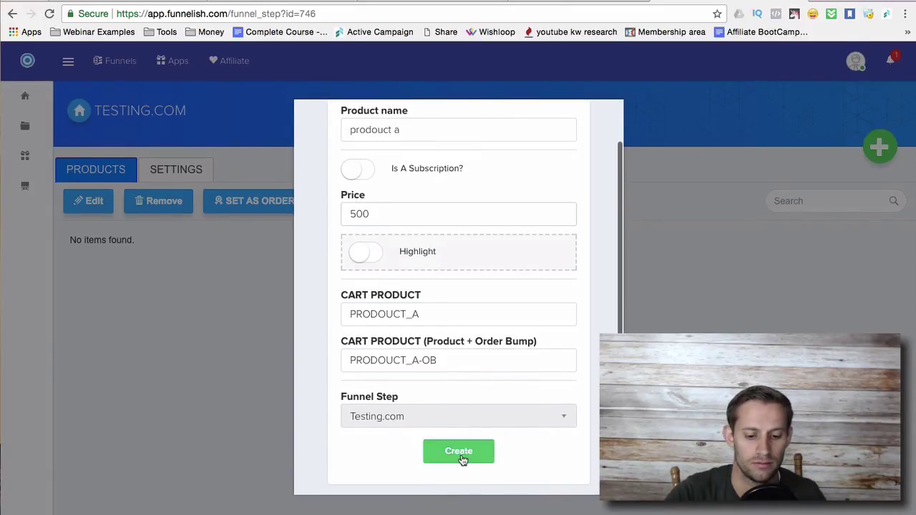
click(462, 456)
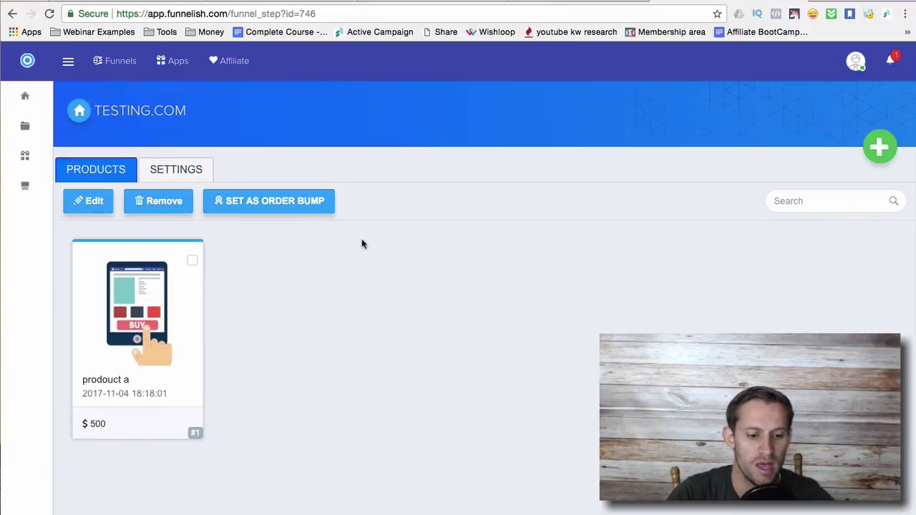
- Enlarge the ClickFunnels Head Tracking Code box to review the Facebook Pixel script, then open a new tab
click(136, 9)
key(ctrl+Tab)
scroll(824, 239, up, 15)
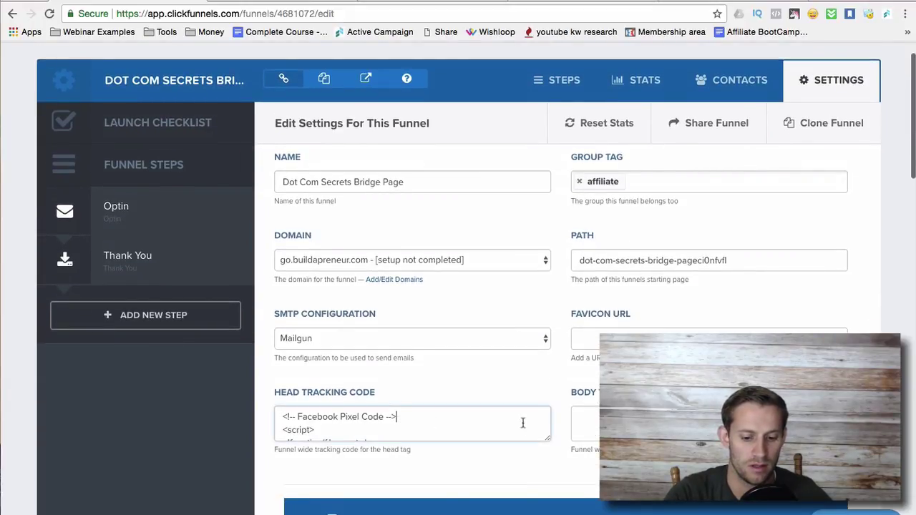
drag(545, 442, 560, 499)
scroll(437, 483, down, 4)
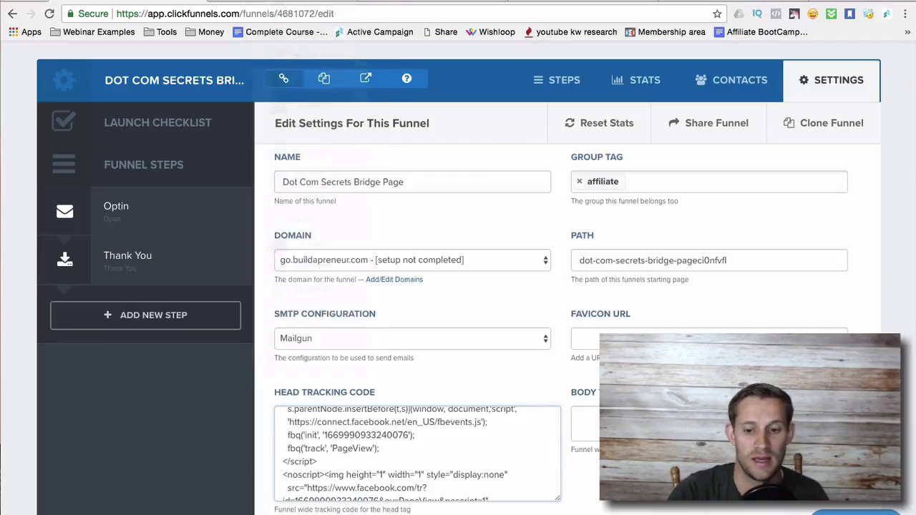
key(super+t)
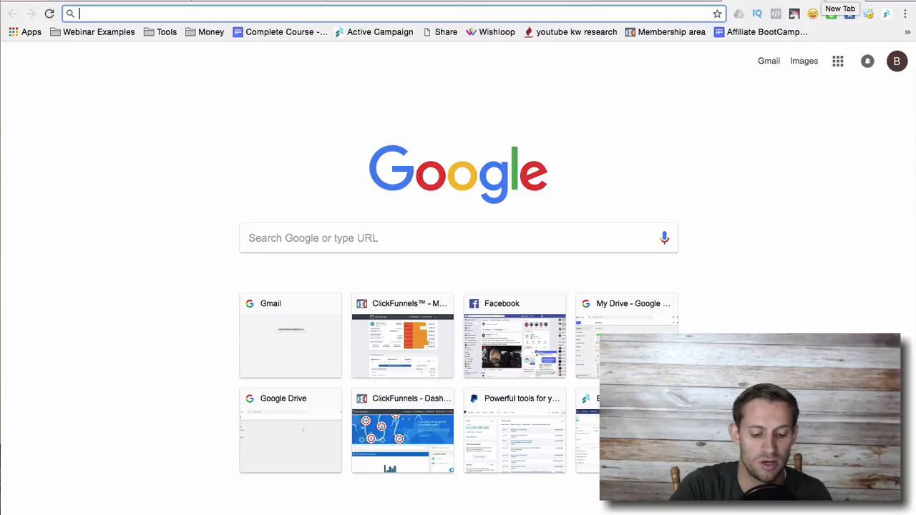
- Load go.buildapreneur.com/affiliate-secrets-2 and scroll down to its sign-up button
text(edmunds.com)
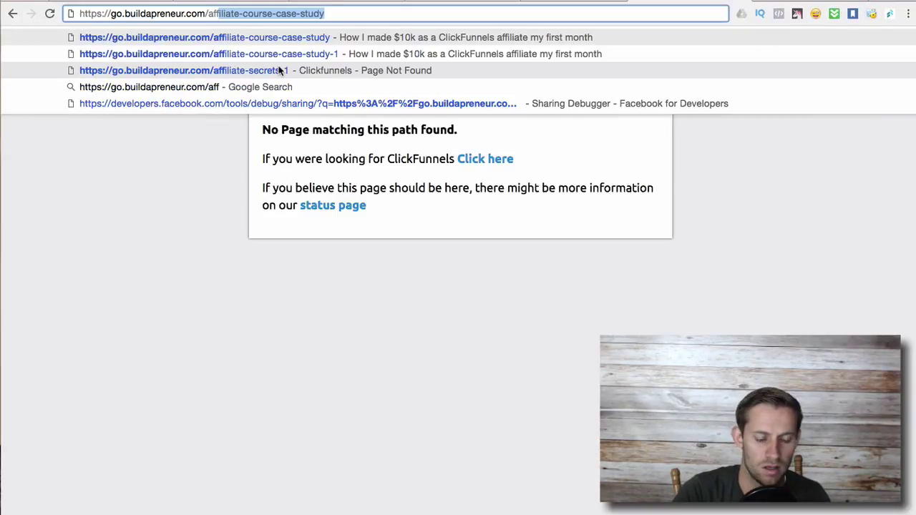
click(279, 70)
drag(331, 13, 251, 13)
key(BackSpace)
text(affiliate-secrets-1)
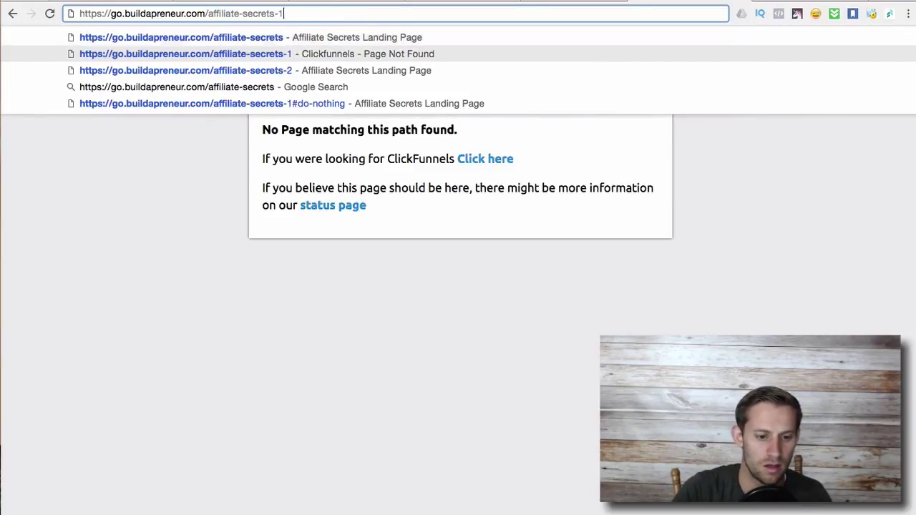
key(Down)
key(Return)
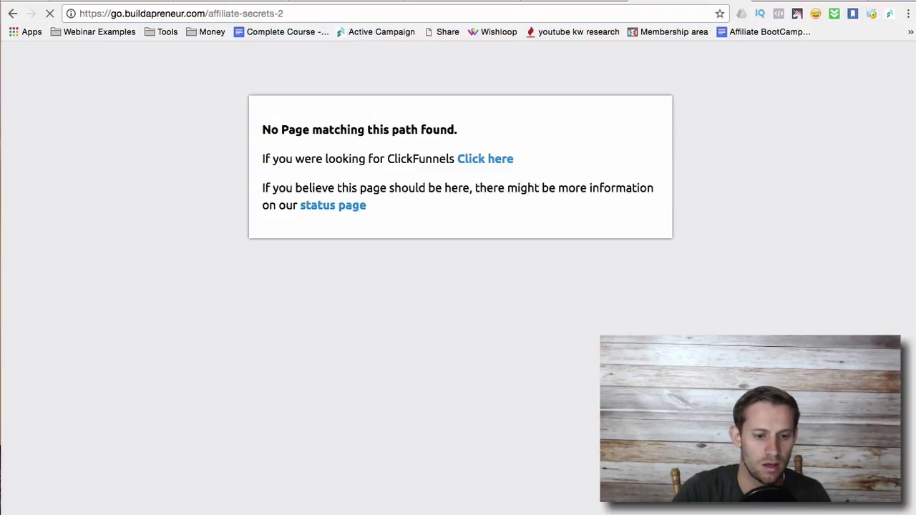
scroll(527, 308, down, 4)
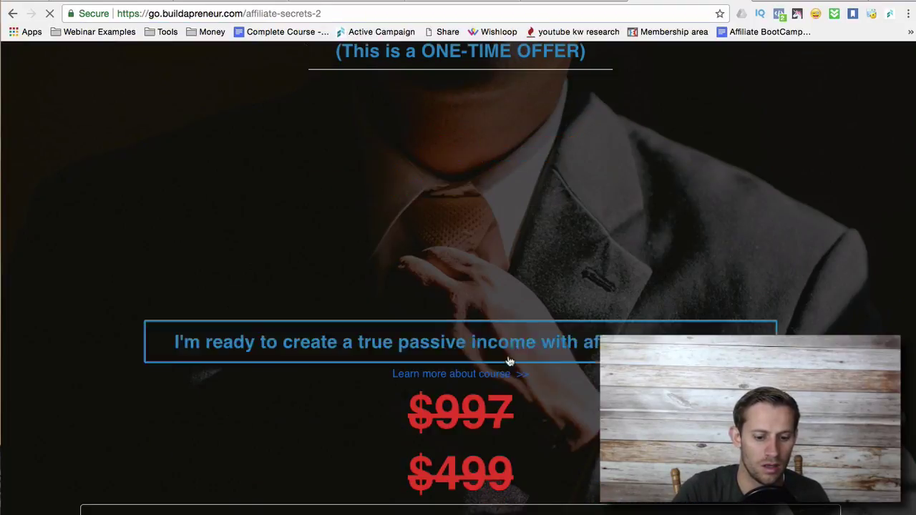
- Open the $199 checkout form and choose PayPal as the payment method
click(459, 359)
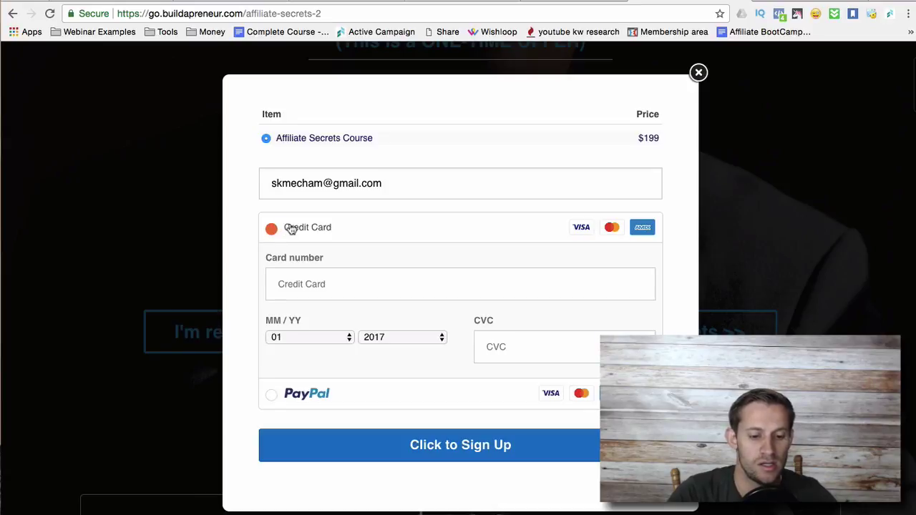
click(272, 397)
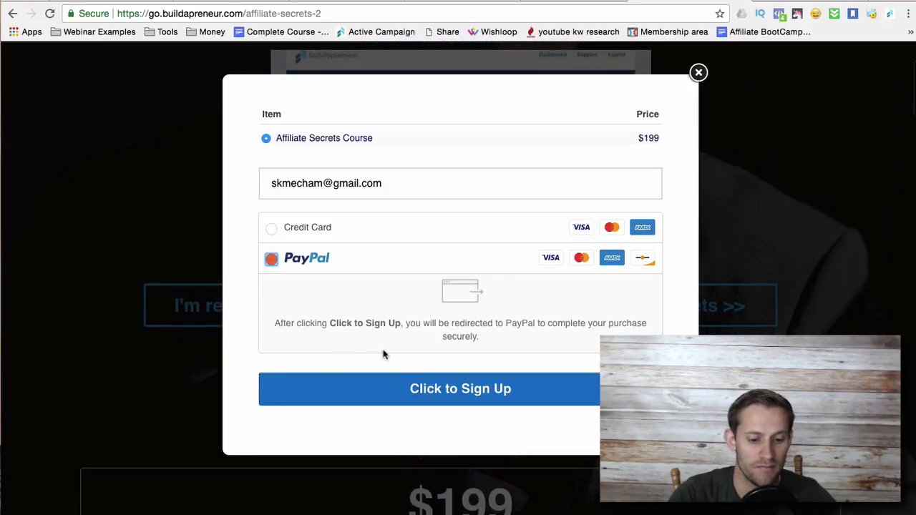
- Submit the order to reach the PayPal login, then go back to the checkout form
click(418, 388)
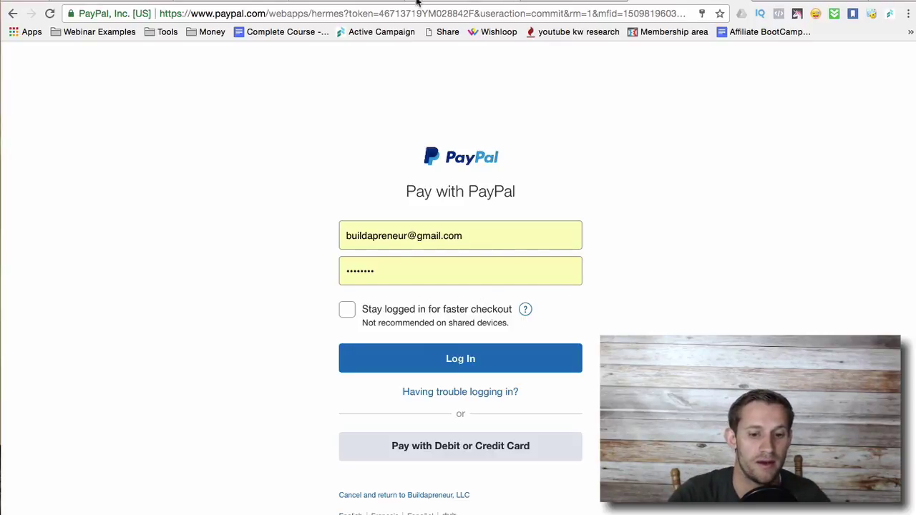
click(15, 14)
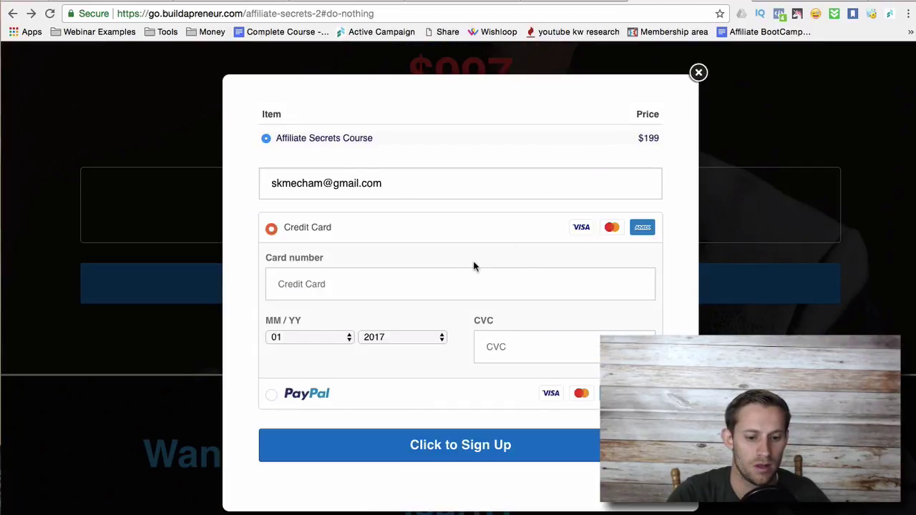
scroll(506, 321, down, 3)
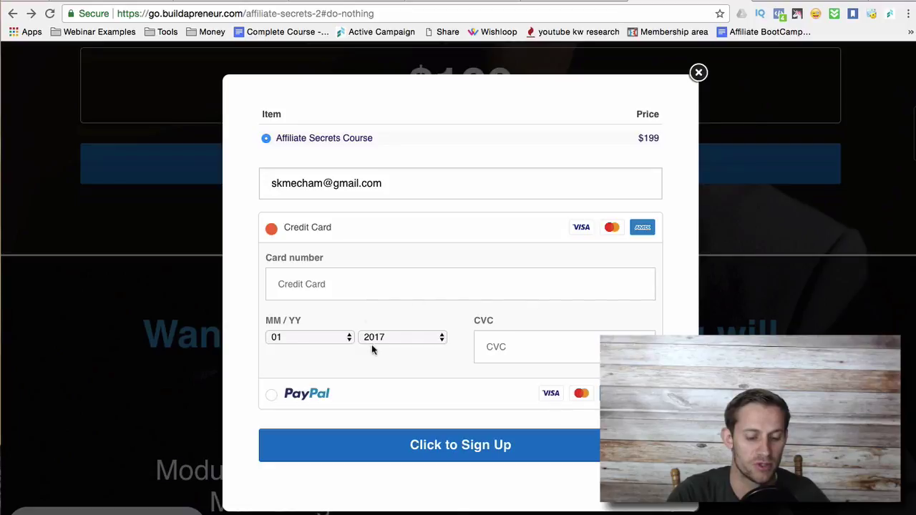